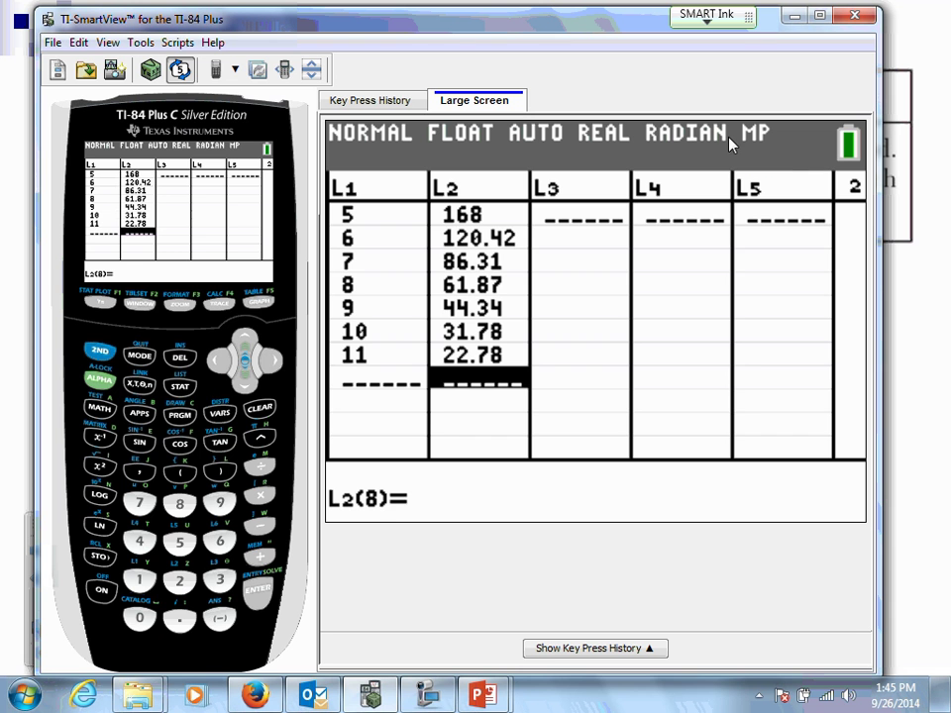
- Set Plot1's Xlist to L1 and Ylist to L2, and graph the scatter plot with ZoomStat
click(99, 351)
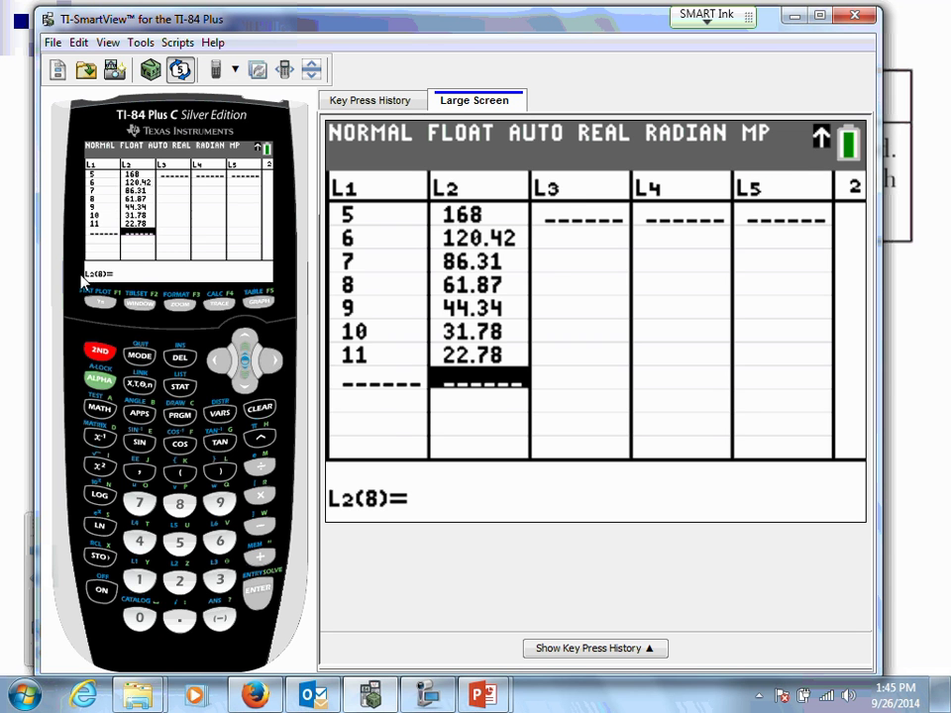
click(99, 302)
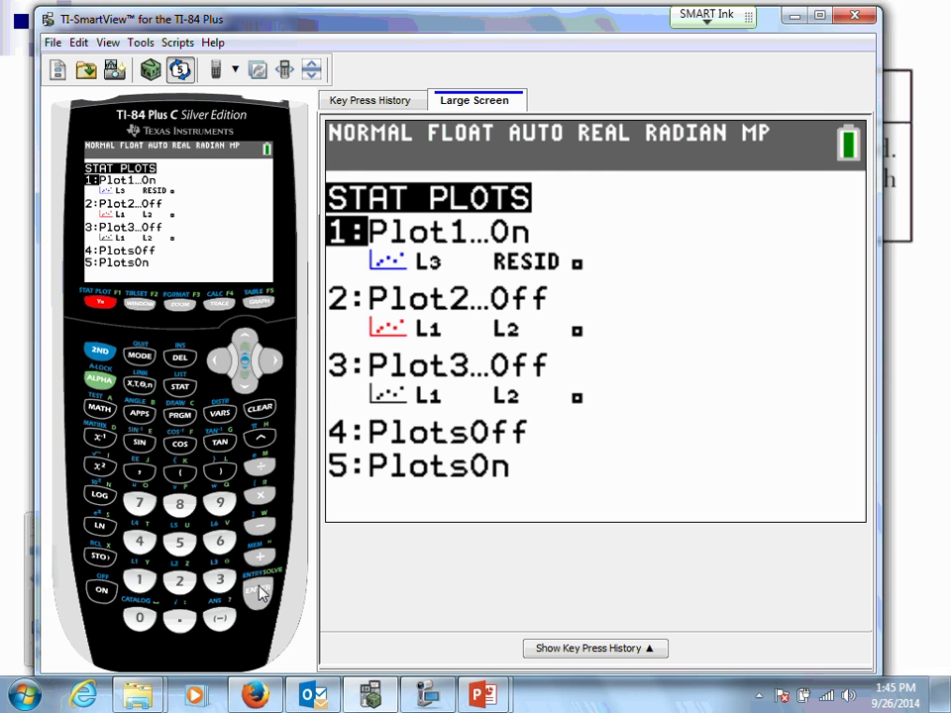
click(257, 589)
click(245, 384)
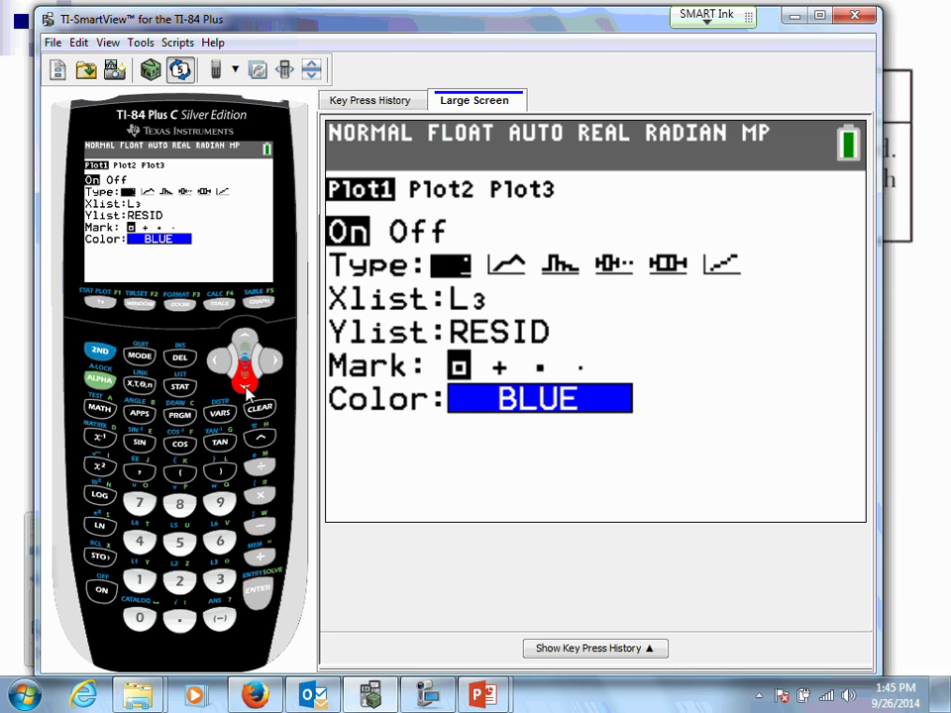
click(244, 384)
click(99, 351)
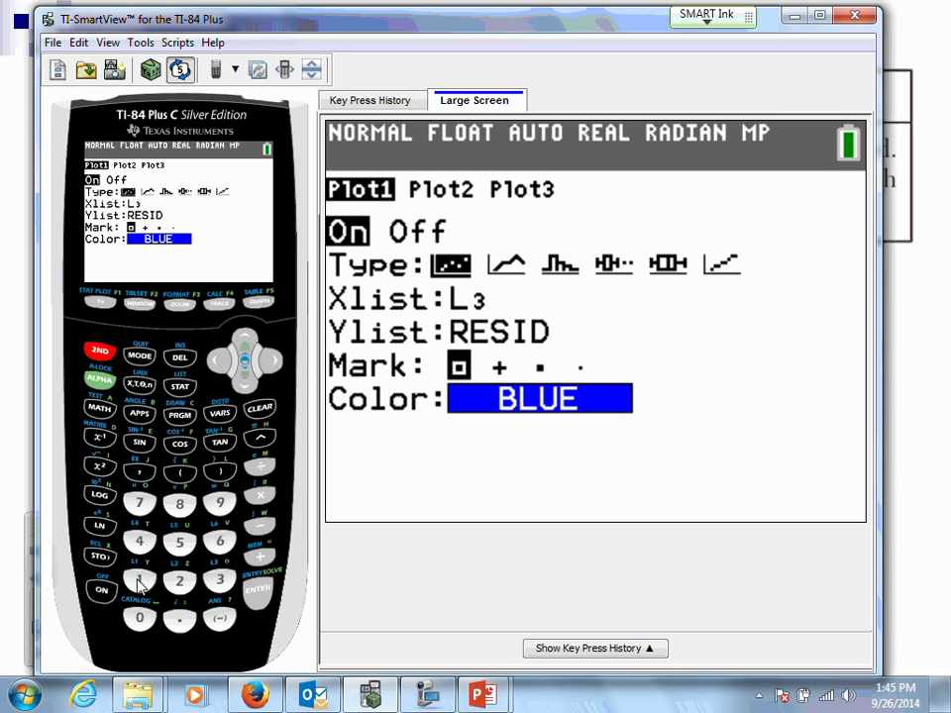
click(139, 579)
click(244, 385)
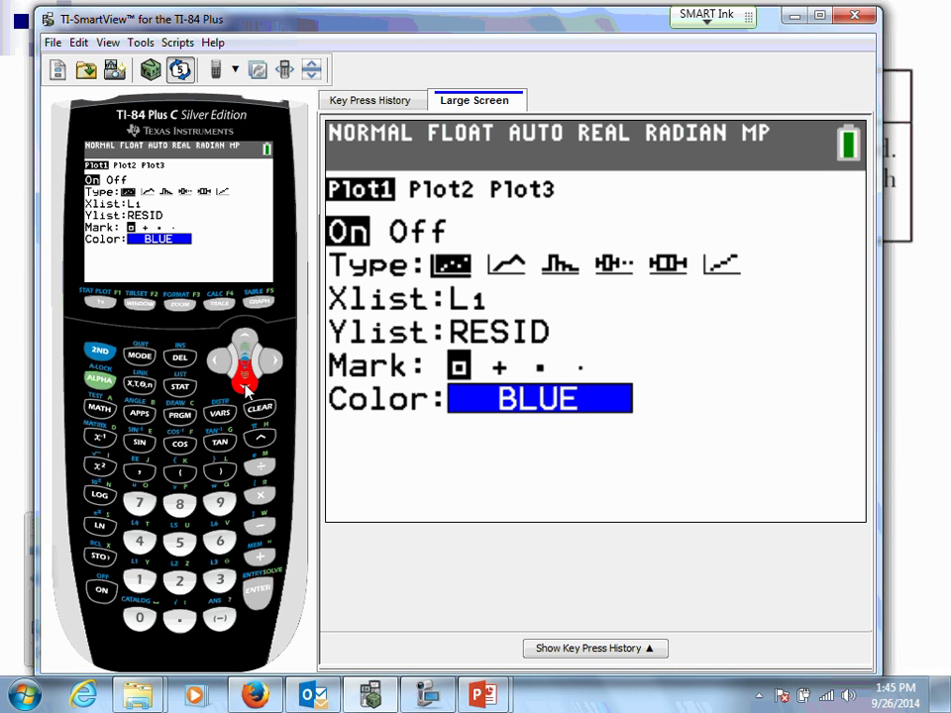
click(99, 350)
click(180, 581)
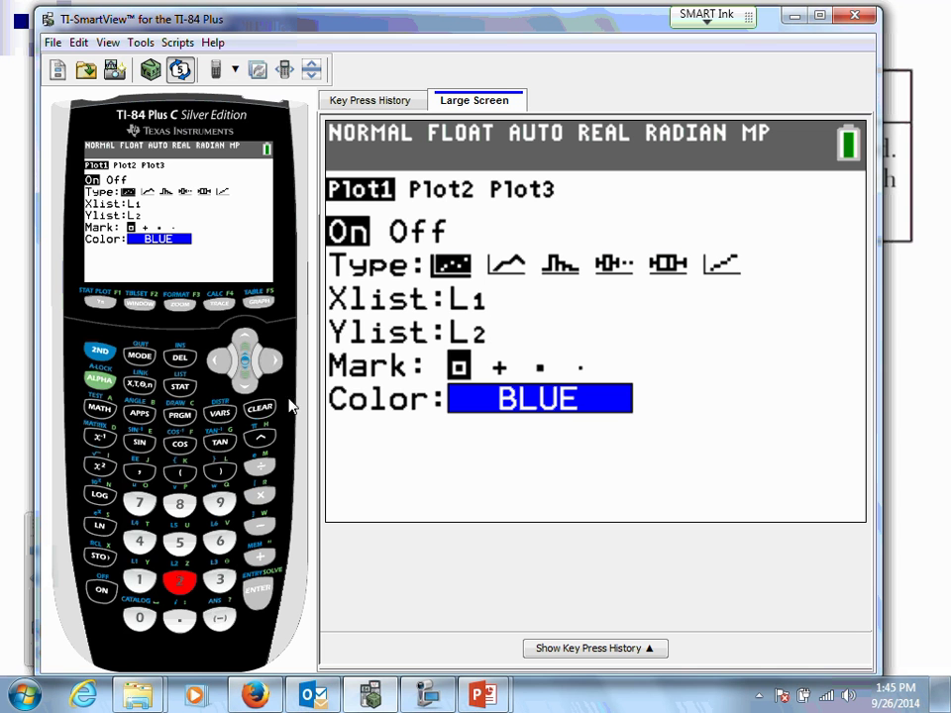
click(178, 305)
click(227, 506)
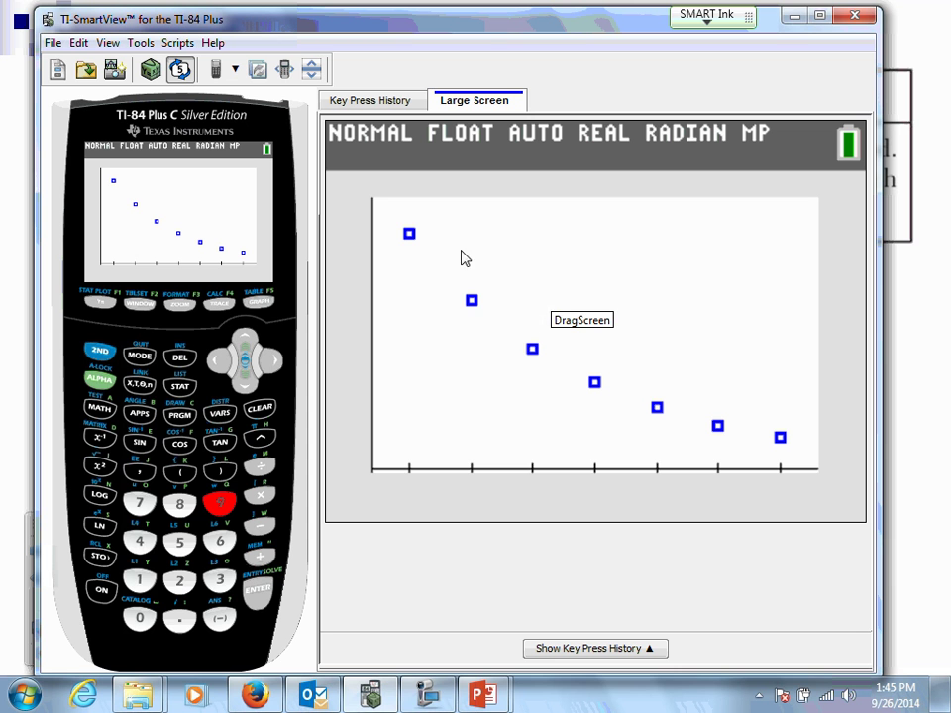
- Examine the depth and light intensity table on the slide and return to the calculator emulator
click(794, 17)
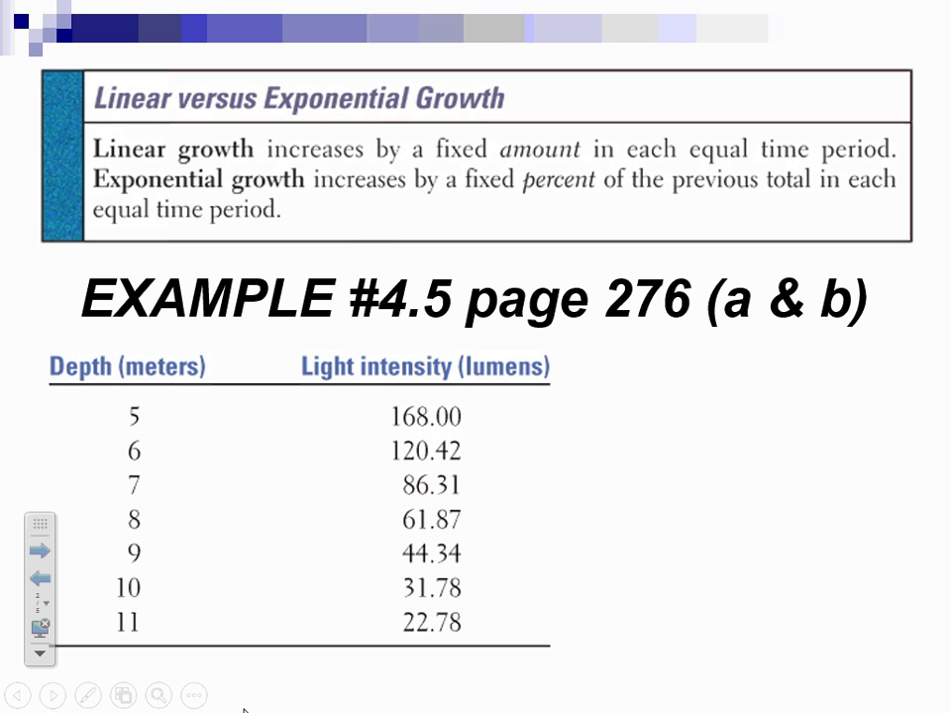
key(super)
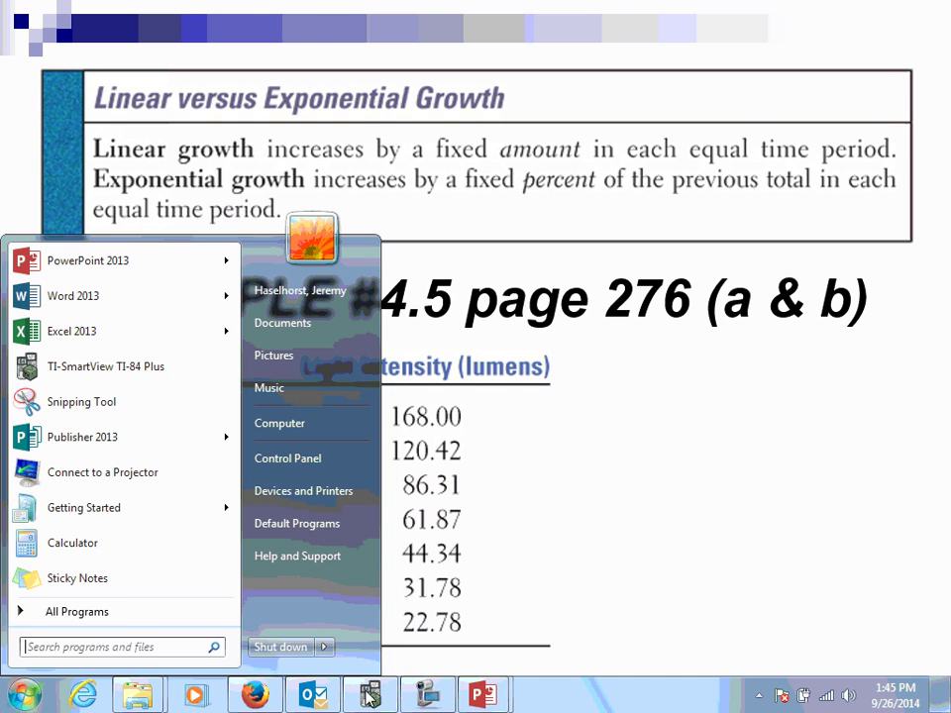
click(428, 694)
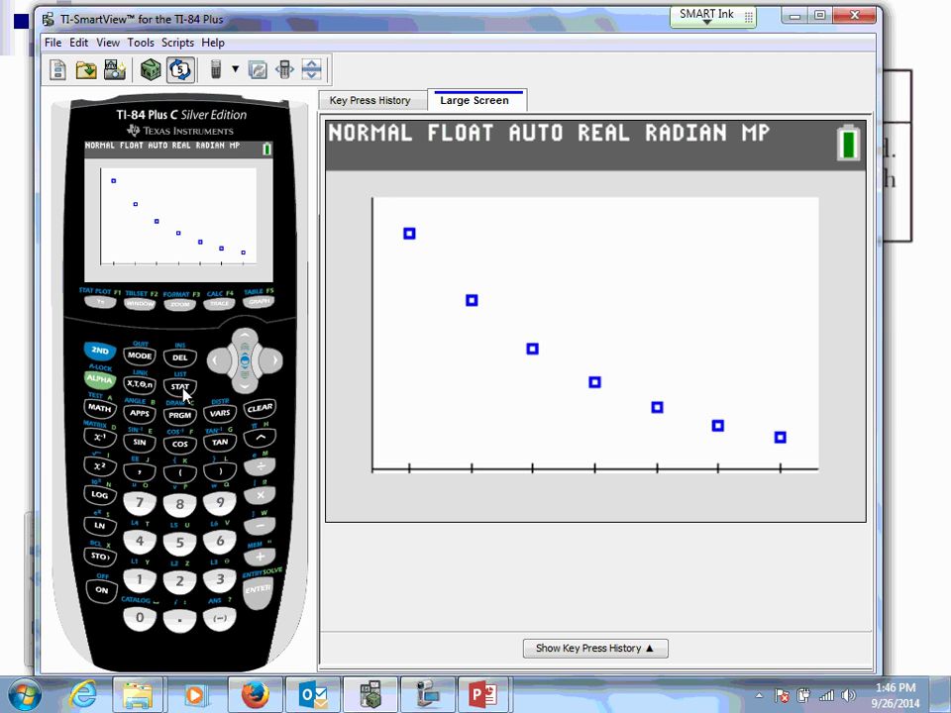
- Open the list editor and enter 120.42/168 in the first row of L3
click(181, 389)
click(256, 589)
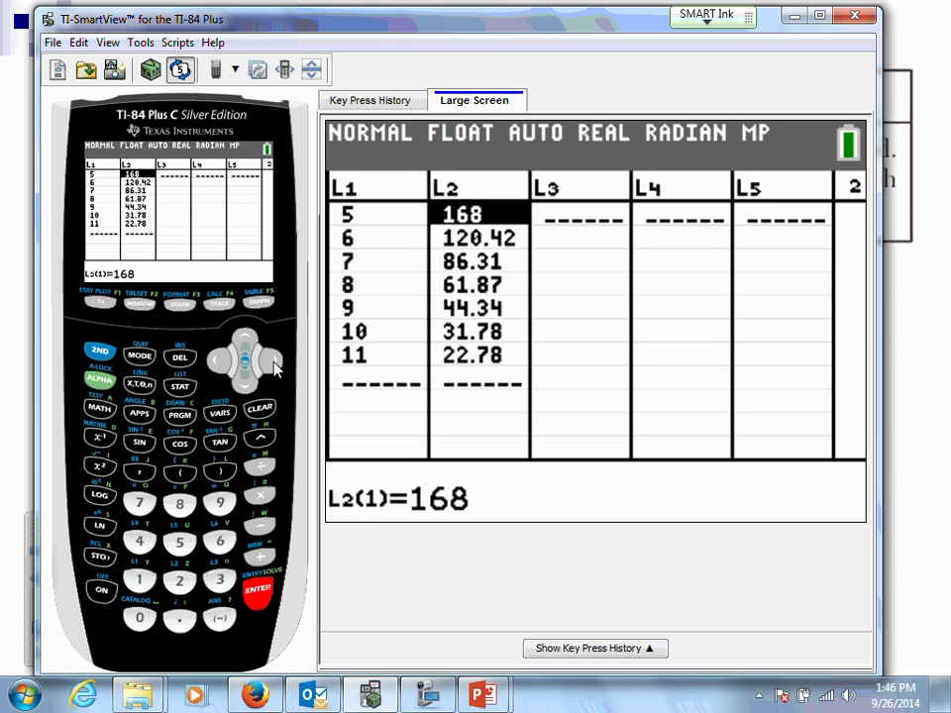
click(271, 367)
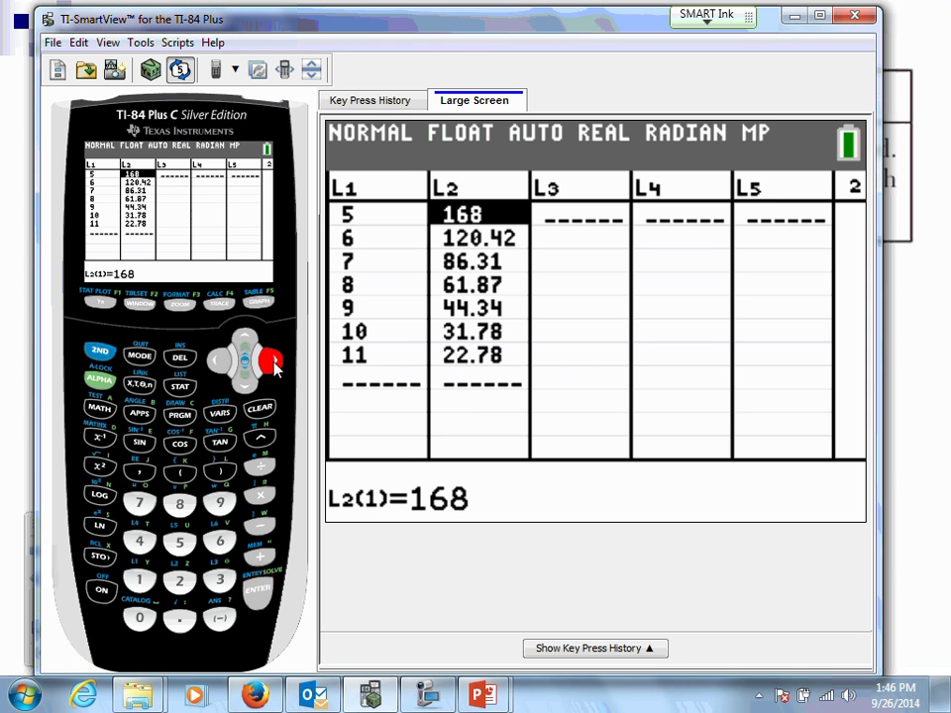
click(137, 581)
click(182, 587)
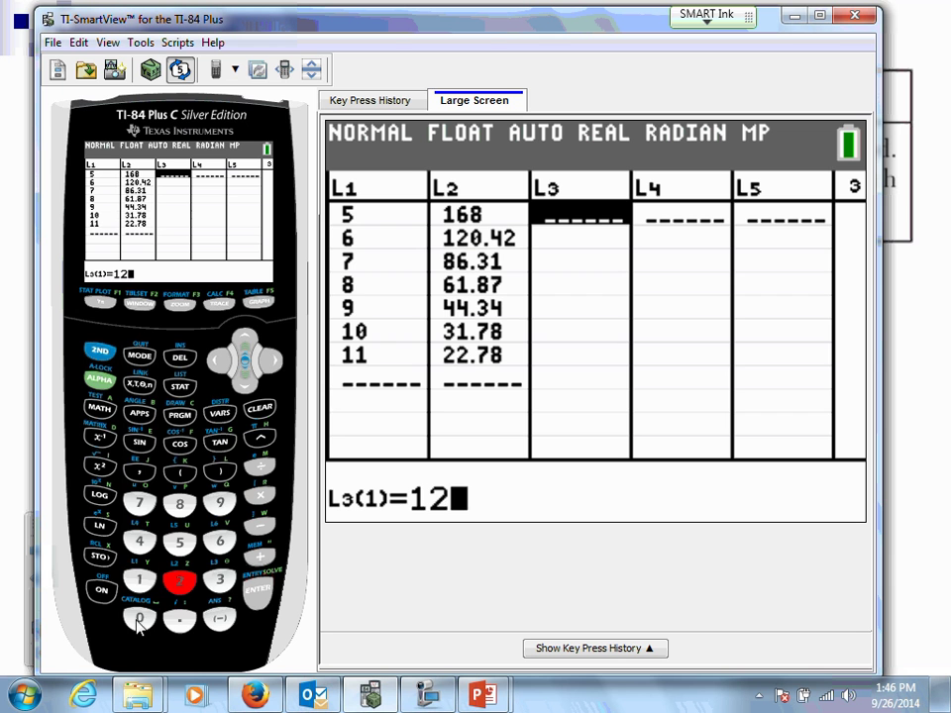
click(139, 618)
click(179, 618)
click(140, 542)
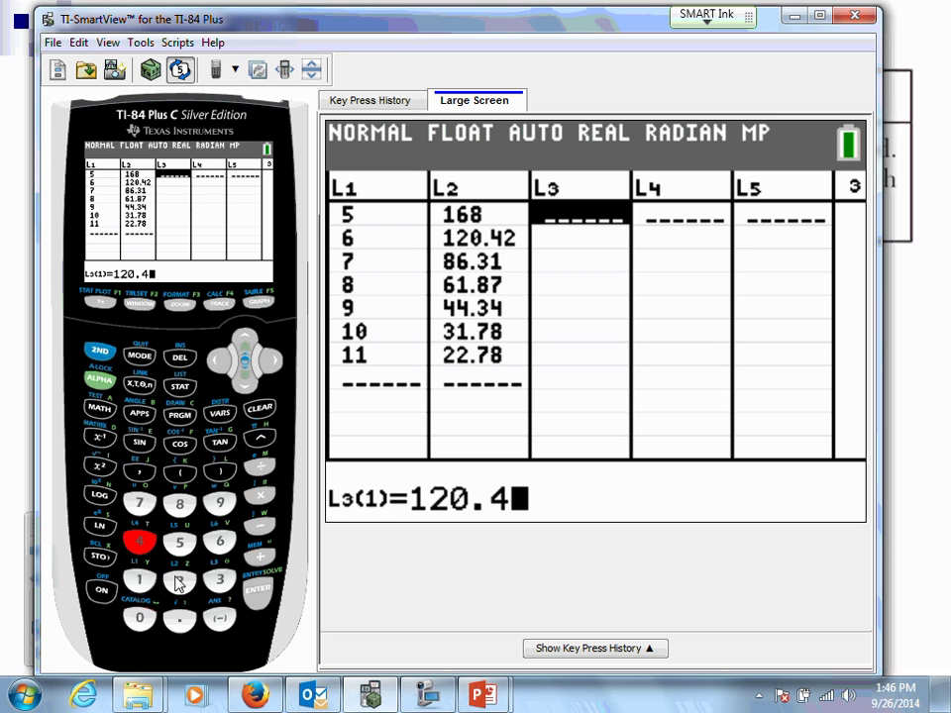
click(180, 581)
click(259, 465)
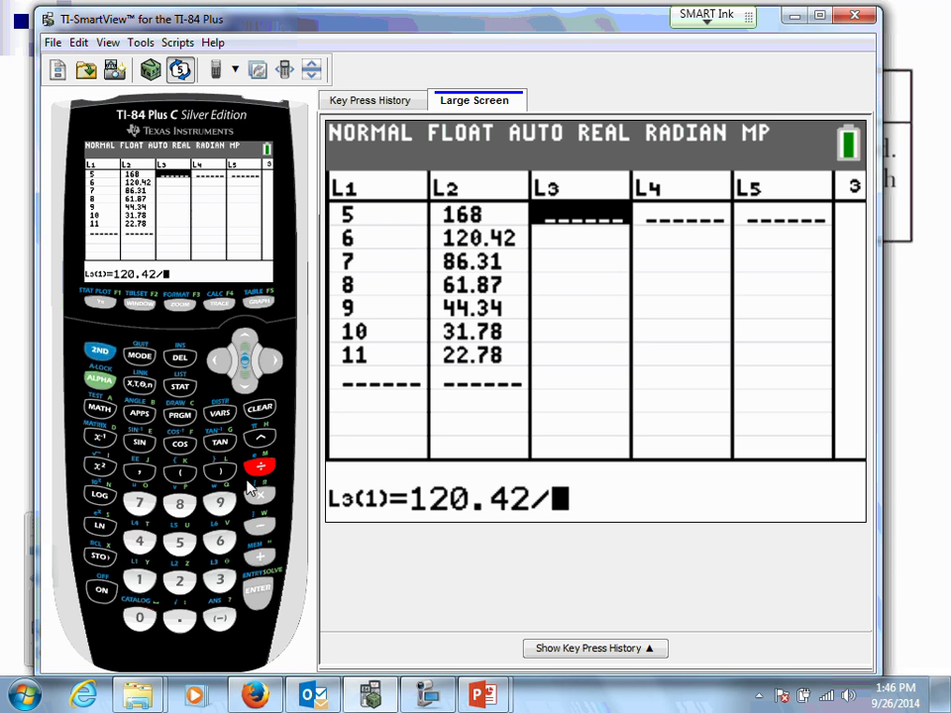
click(139, 580)
click(219, 542)
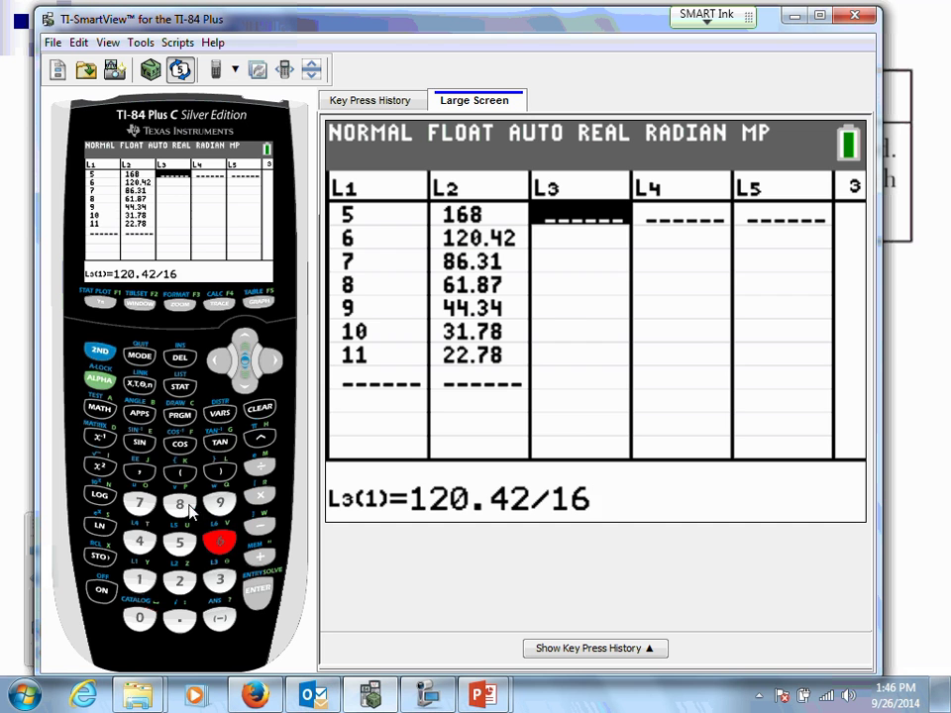
click(179, 503)
click(259, 591)
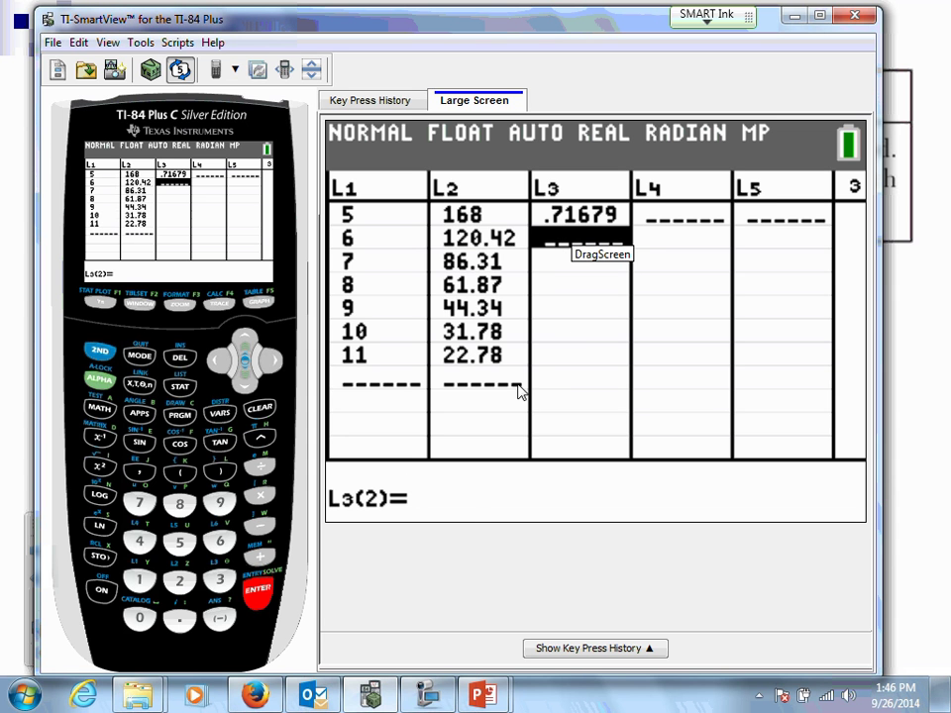
- Enter the quotient 86.31/120.42 in the second row of L3
click(184, 509)
click(220, 541)
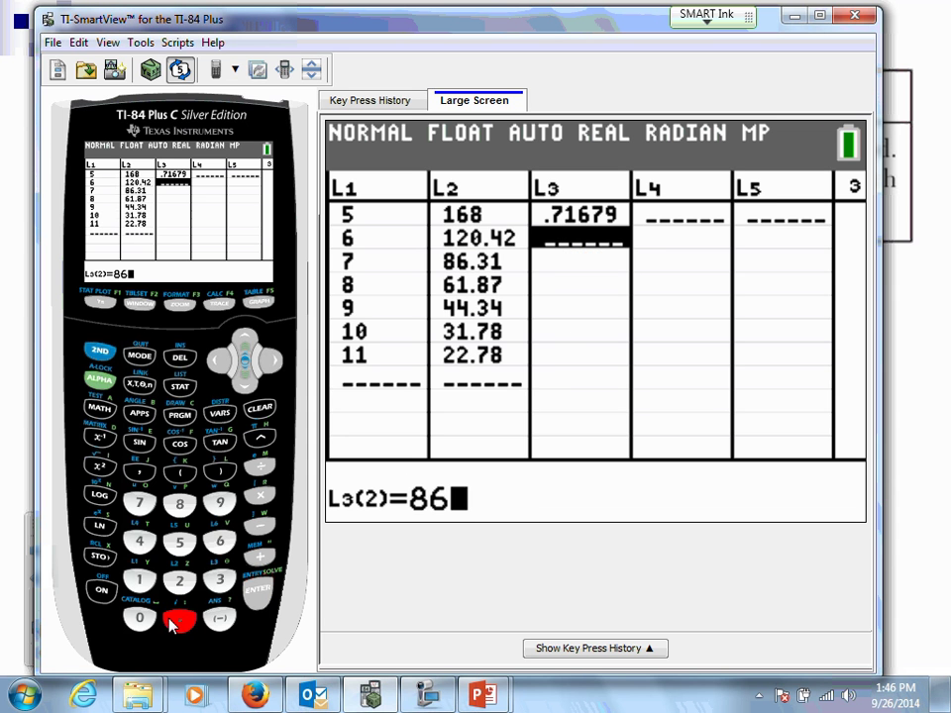
click(179, 618)
click(220, 580)
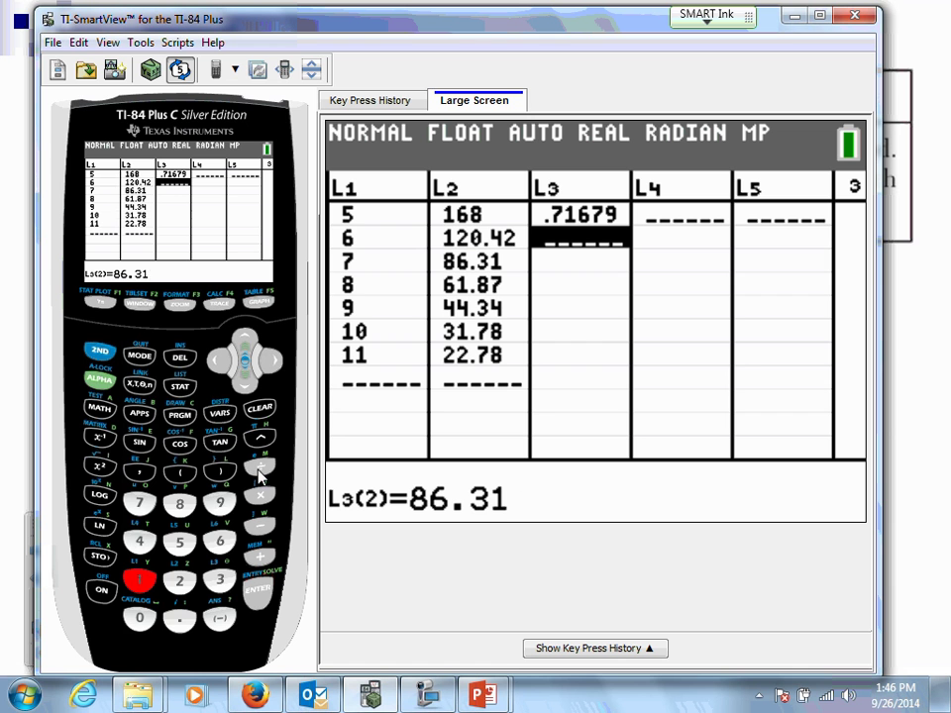
key(slash)
click(139, 579)
click(180, 581)
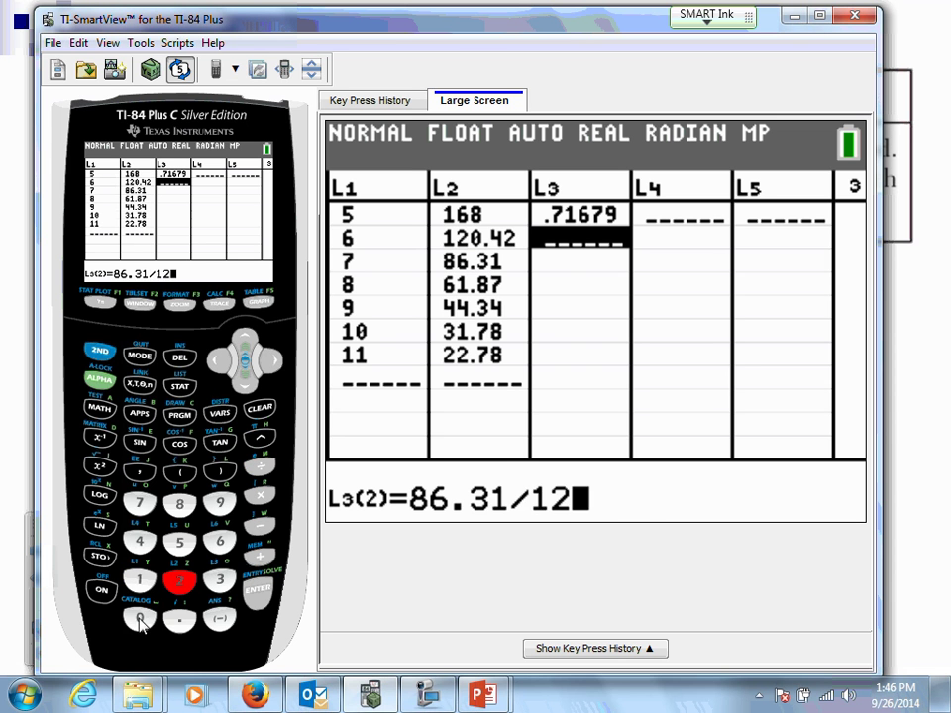
click(140, 618)
click(179, 618)
click(140, 541)
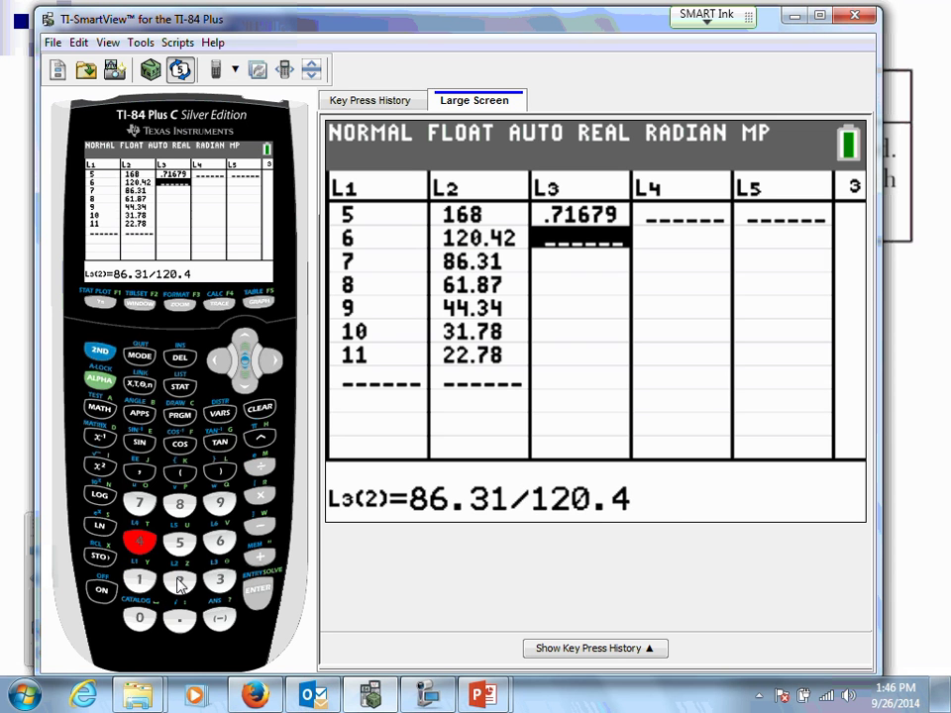
click(180, 581)
click(259, 593)
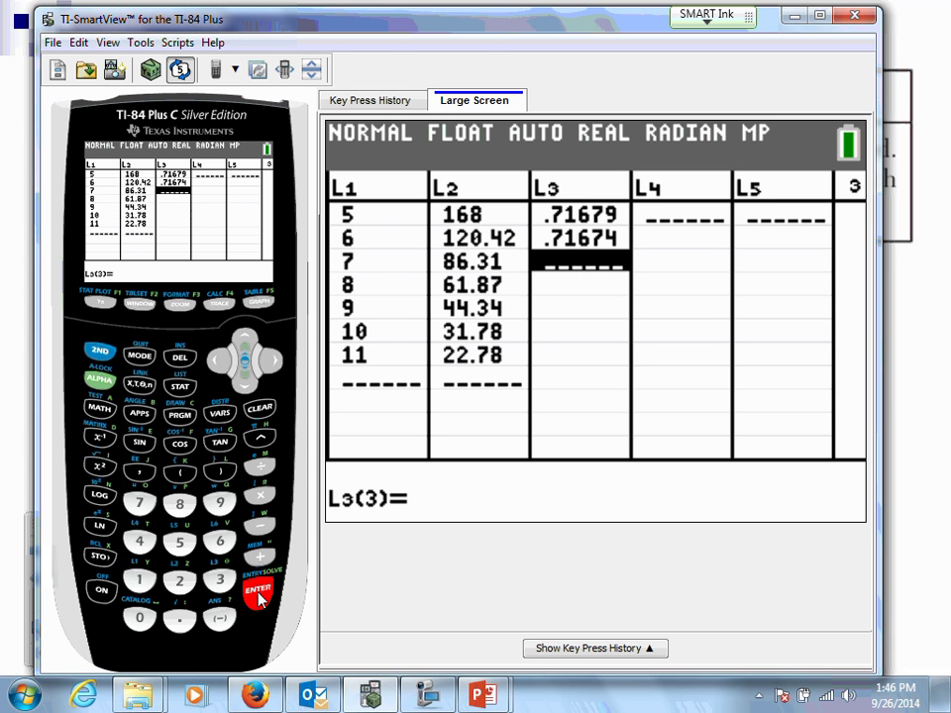
- Enter the quotient 61.87/86.31 in the third row of L3
click(220, 541)
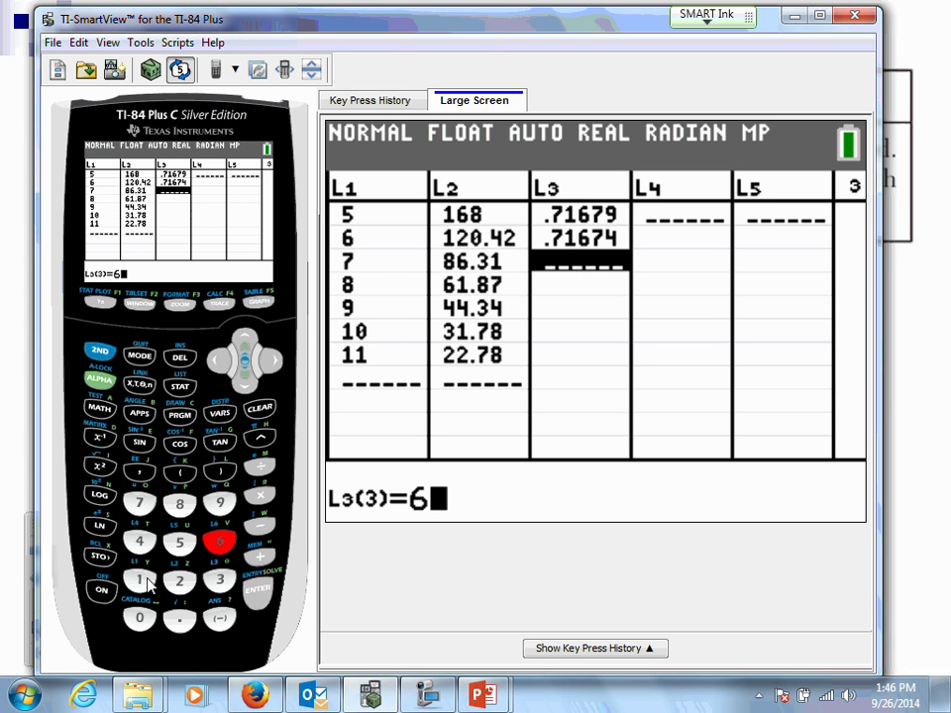
click(139, 580)
click(179, 619)
click(179, 503)
click(140, 503)
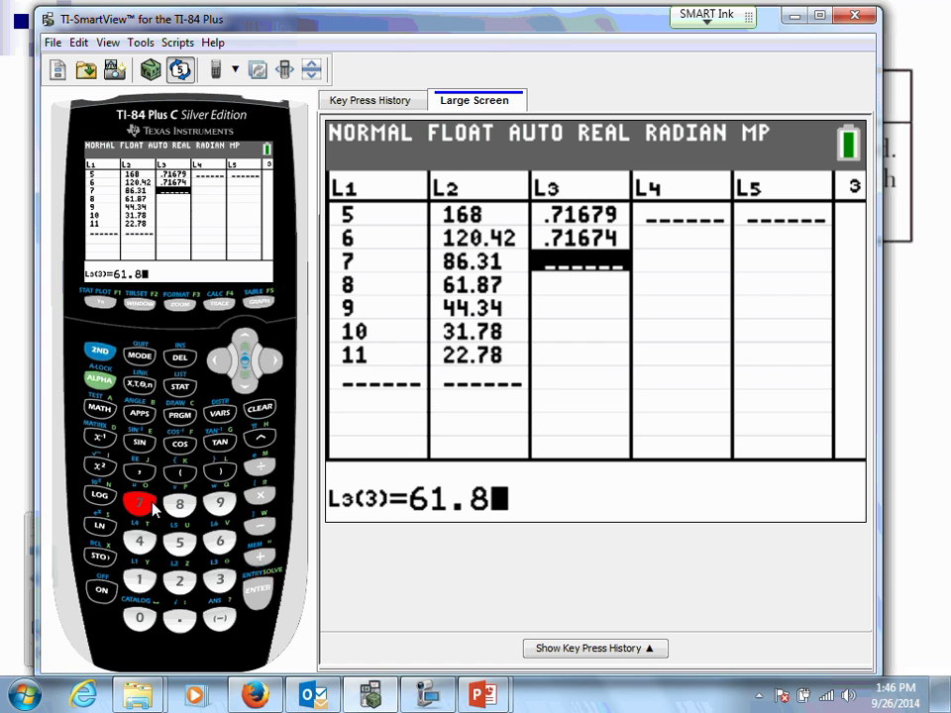
click(258, 465)
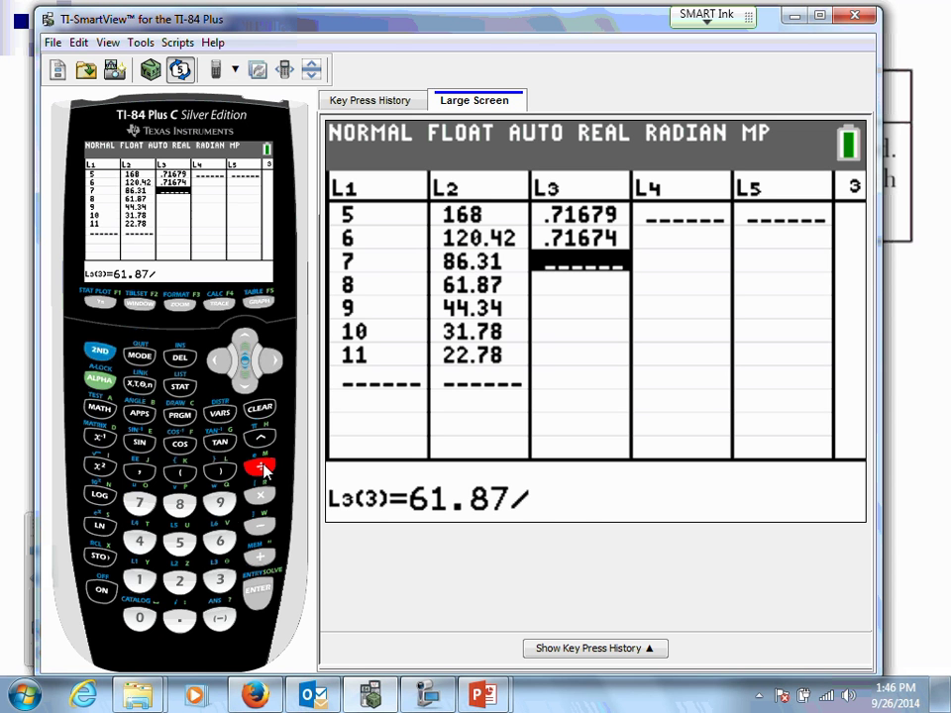
click(179, 506)
click(220, 541)
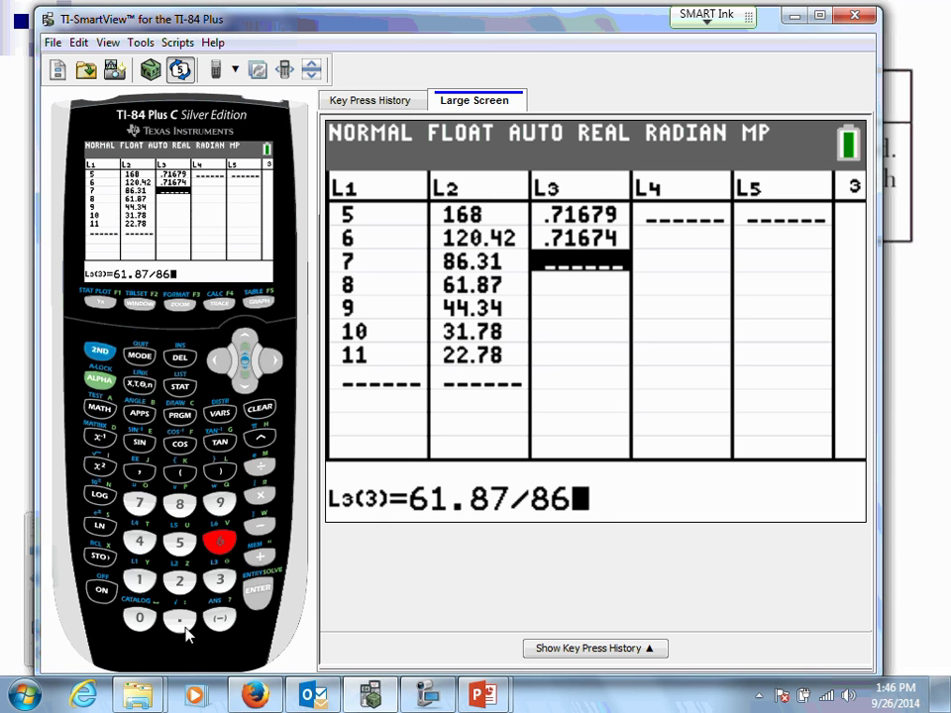
click(179, 619)
click(220, 580)
click(140, 581)
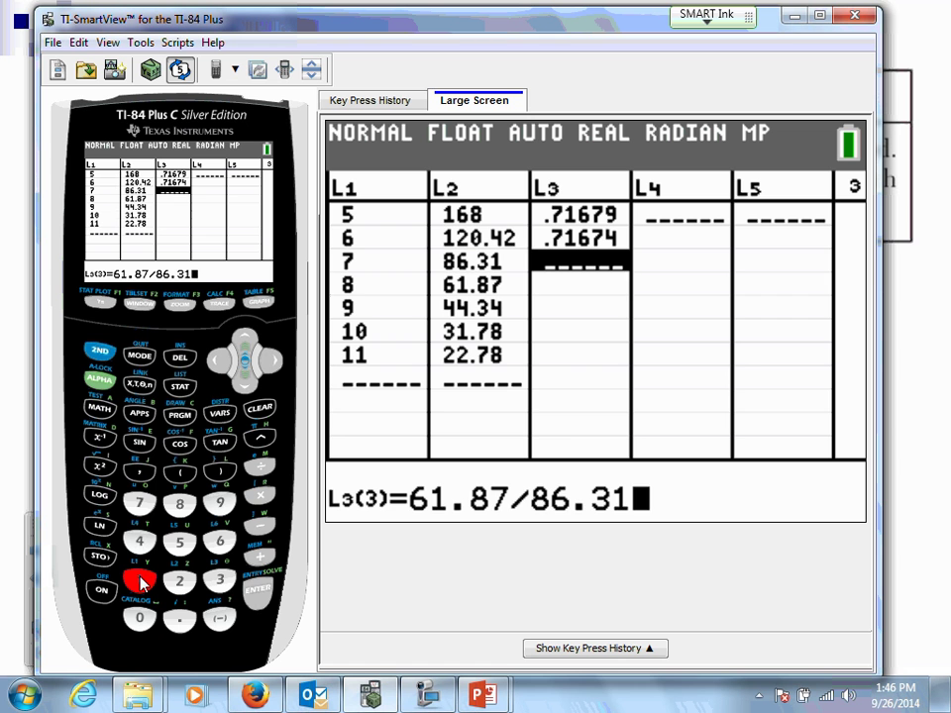
click(259, 591)
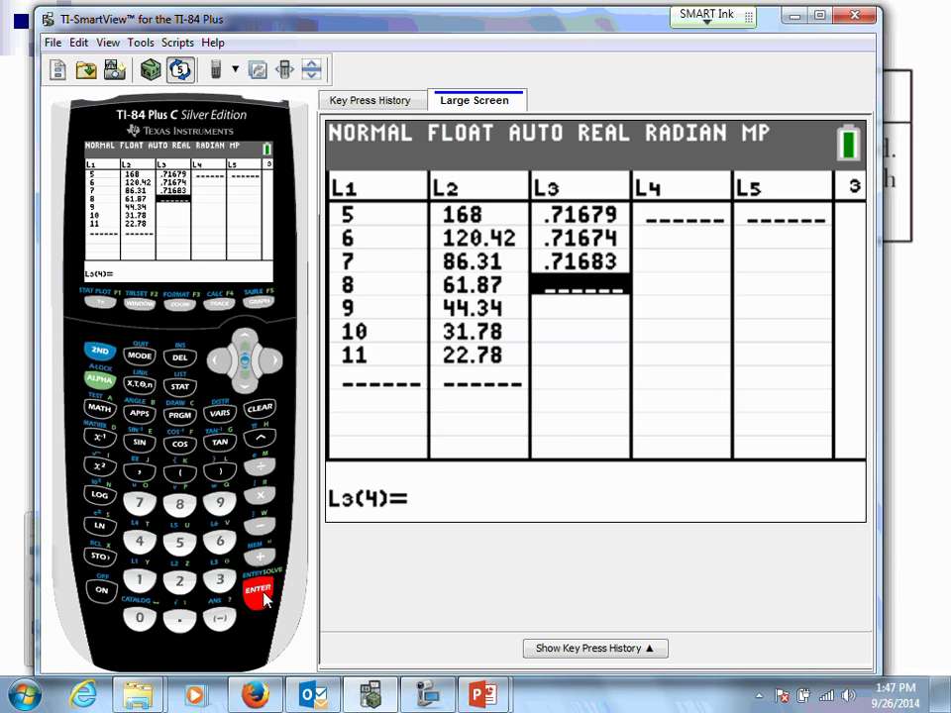
- Enter the quotient 44.34/61.87 in the fourth row of L3
click(140, 541)
click(140, 541)
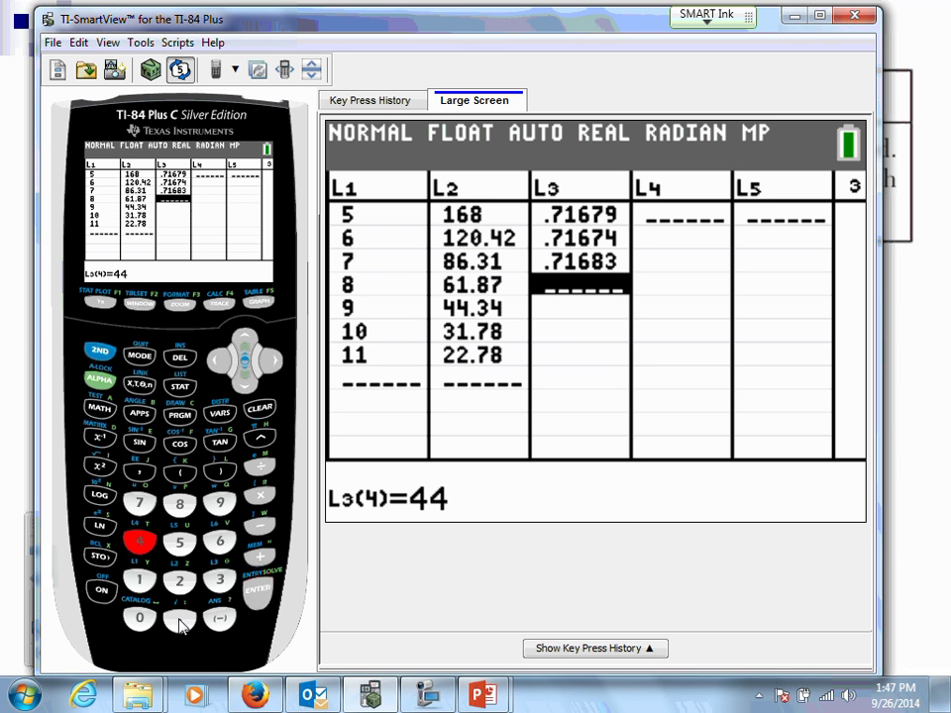
click(179, 616)
click(220, 580)
click(147, 543)
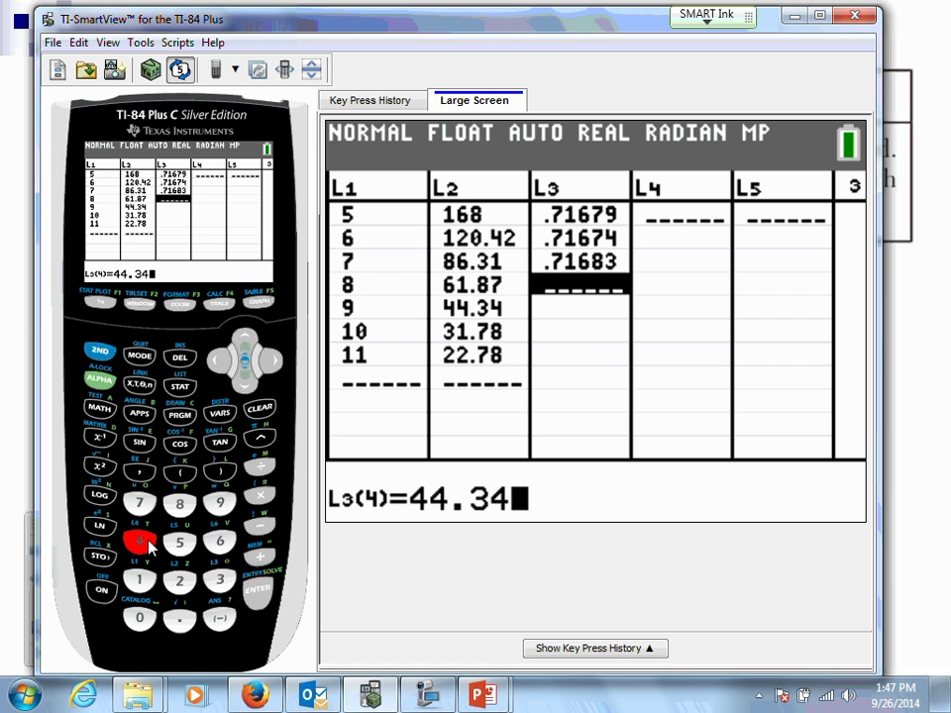
key(slash)
click(215, 545)
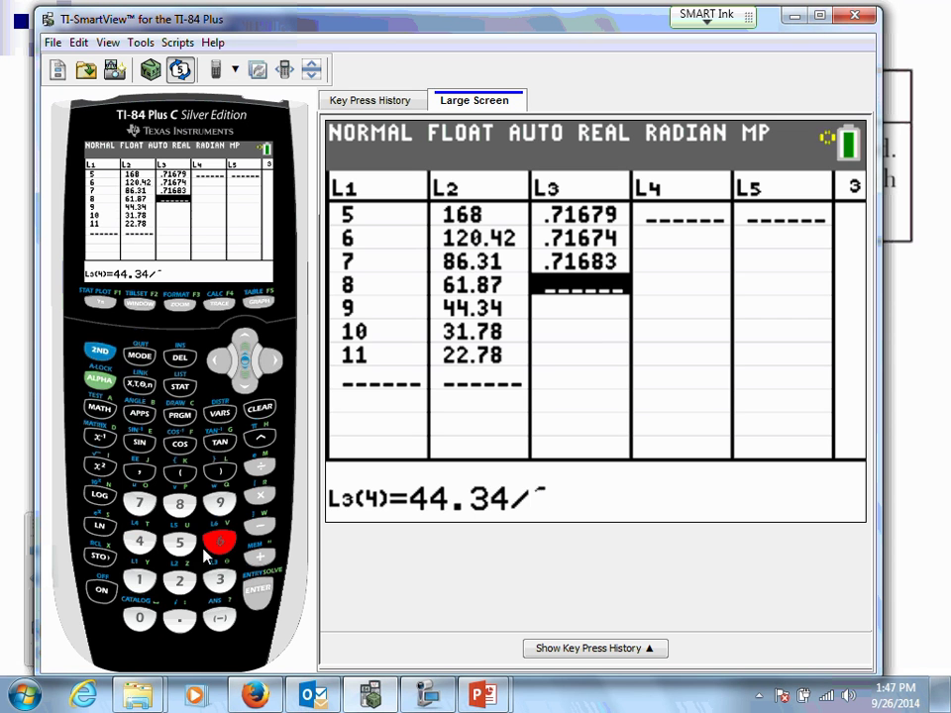
click(139, 580)
click(179, 618)
click(179, 505)
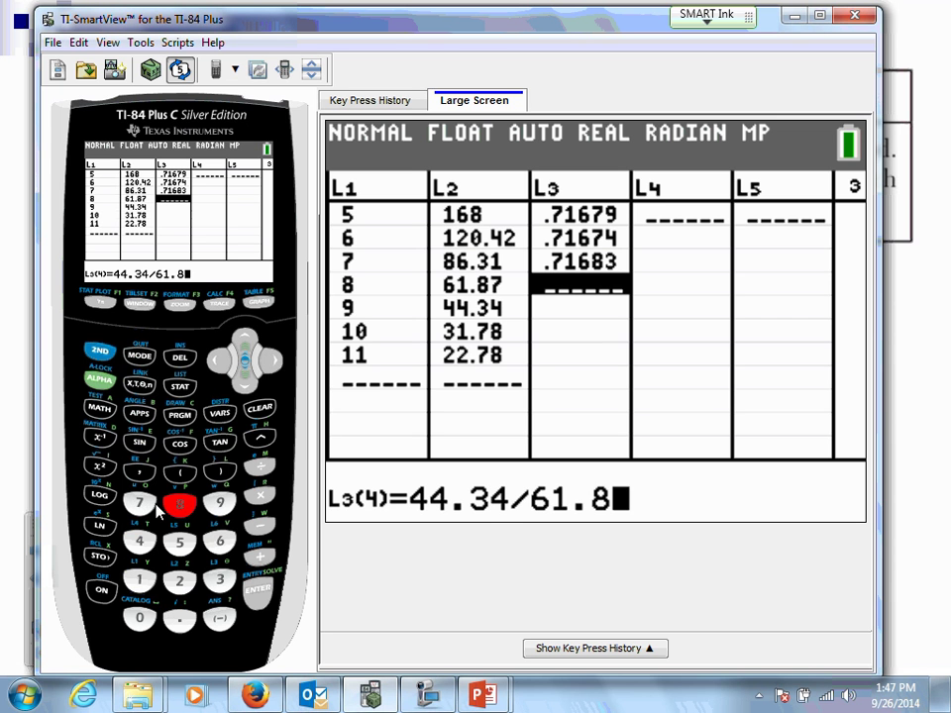
click(139, 504)
click(256, 591)
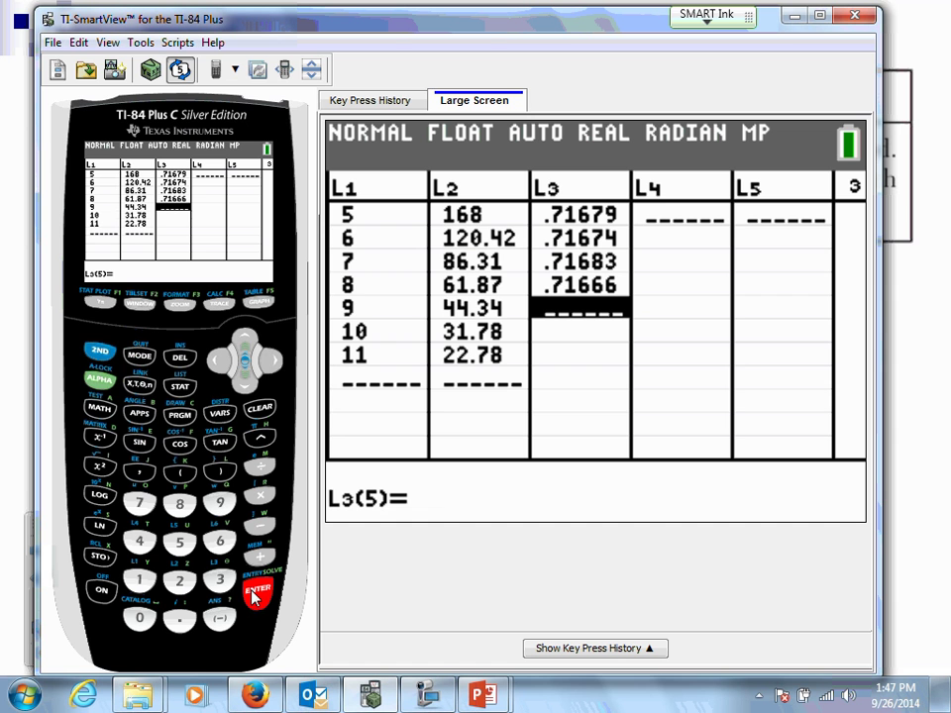
- Enter the quotient 31.78/44.34 in the fifth row of L3
click(220, 580)
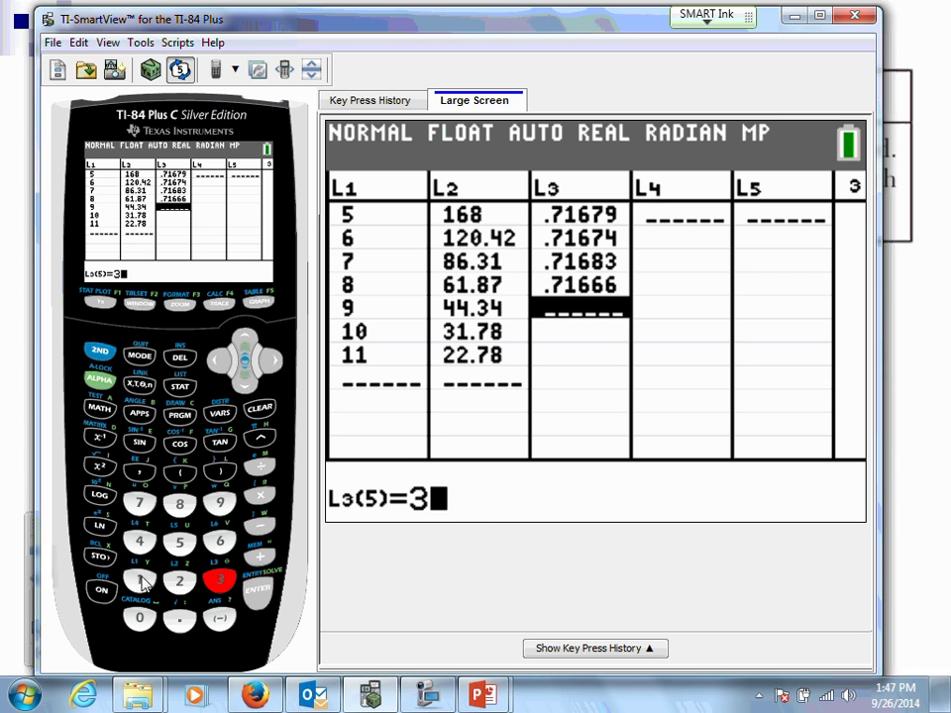
click(139, 580)
click(178, 620)
click(139, 503)
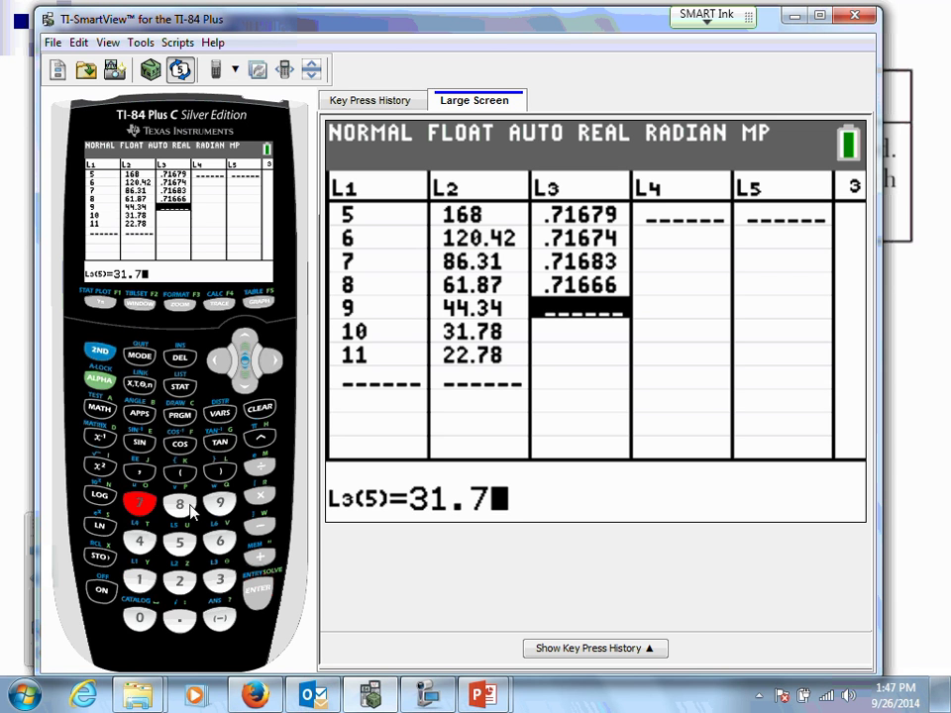
click(179, 503)
click(261, 466)
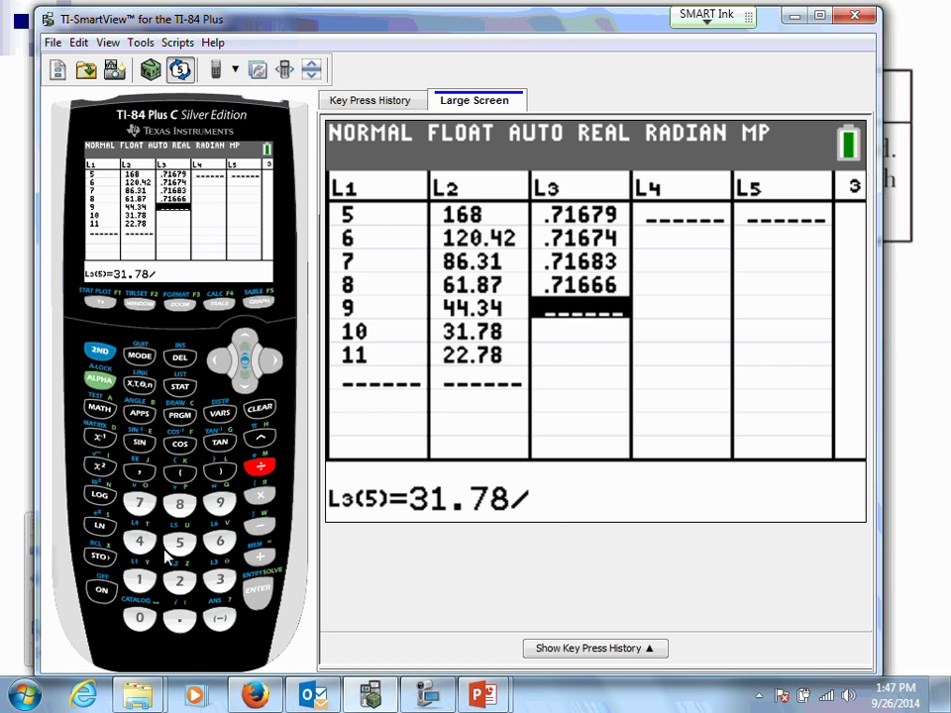
click(139, 541)
click(139, 541)
click(180, 620)
click(220, 580)
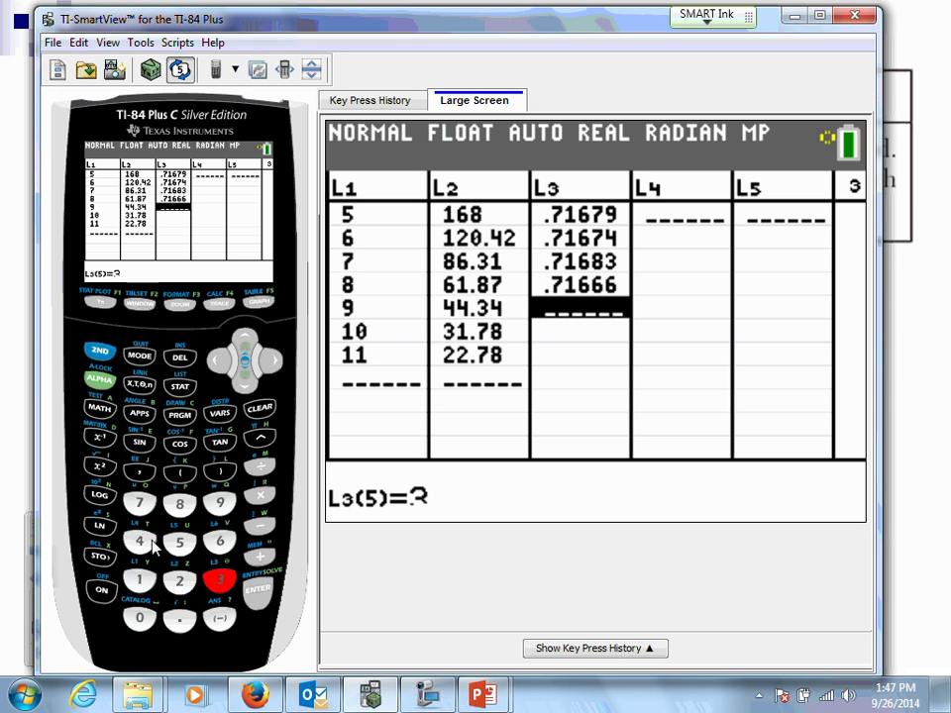
click(139, 541)
click(263, 596)
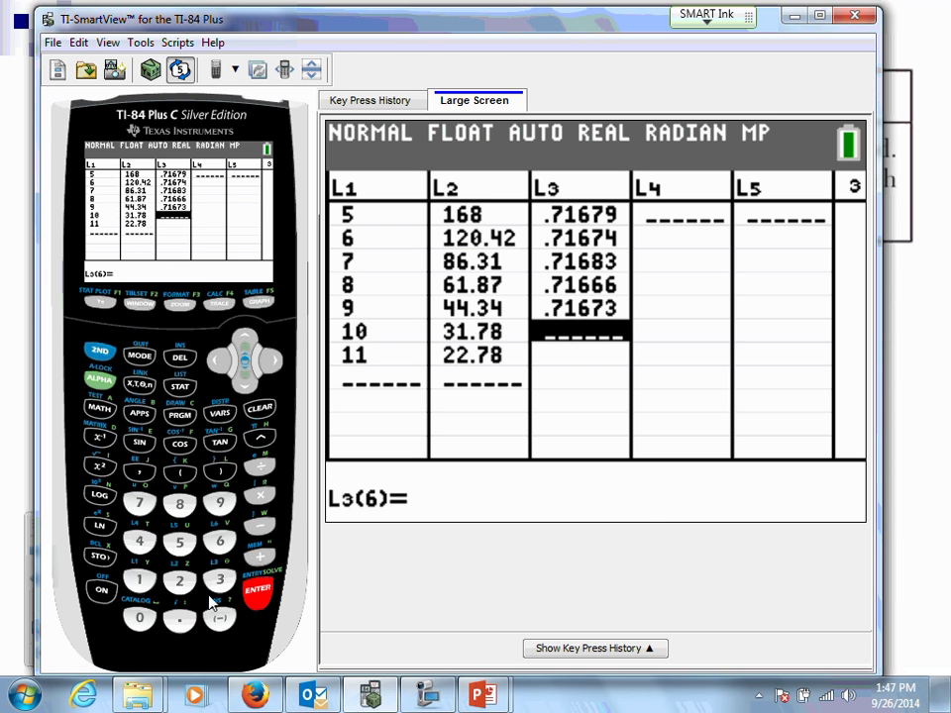
- Enter the quotient 22.78/31.78 in the sixth row of L3
click(181, 583)
click(179, 581)
click(180, 620)
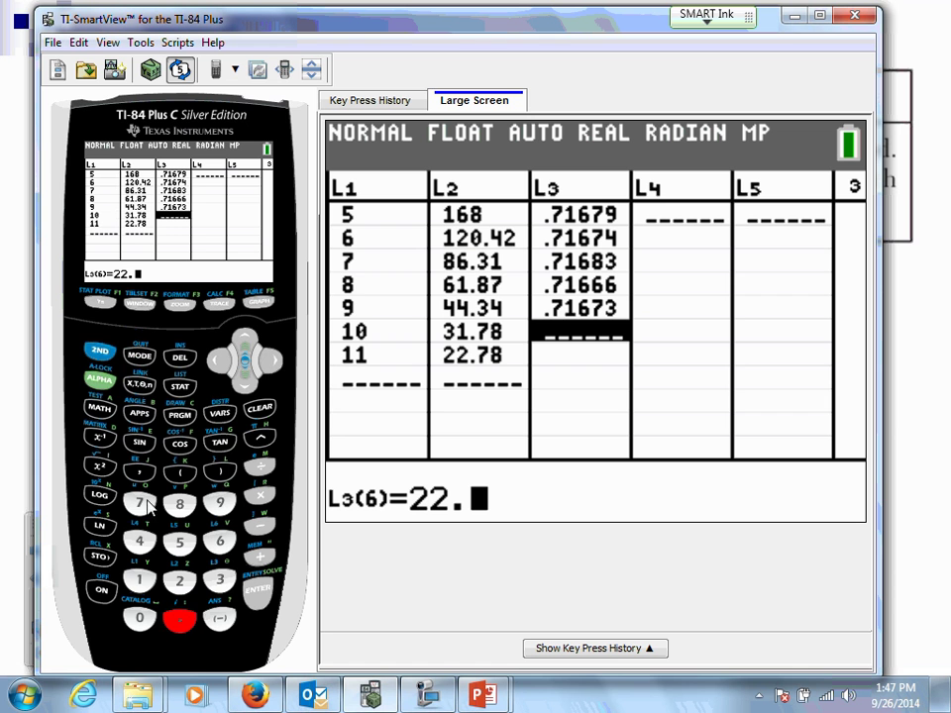
click(139, 502)
click(179, 502)
click(264, 469)
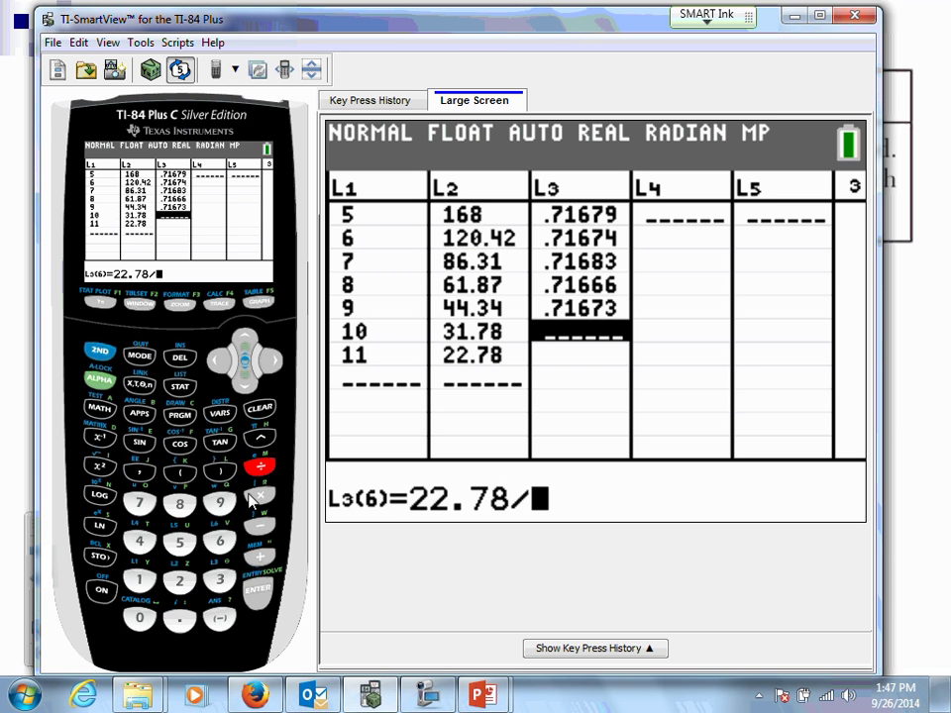
click(220, 580)
click(139, 580)
click(179, 620)
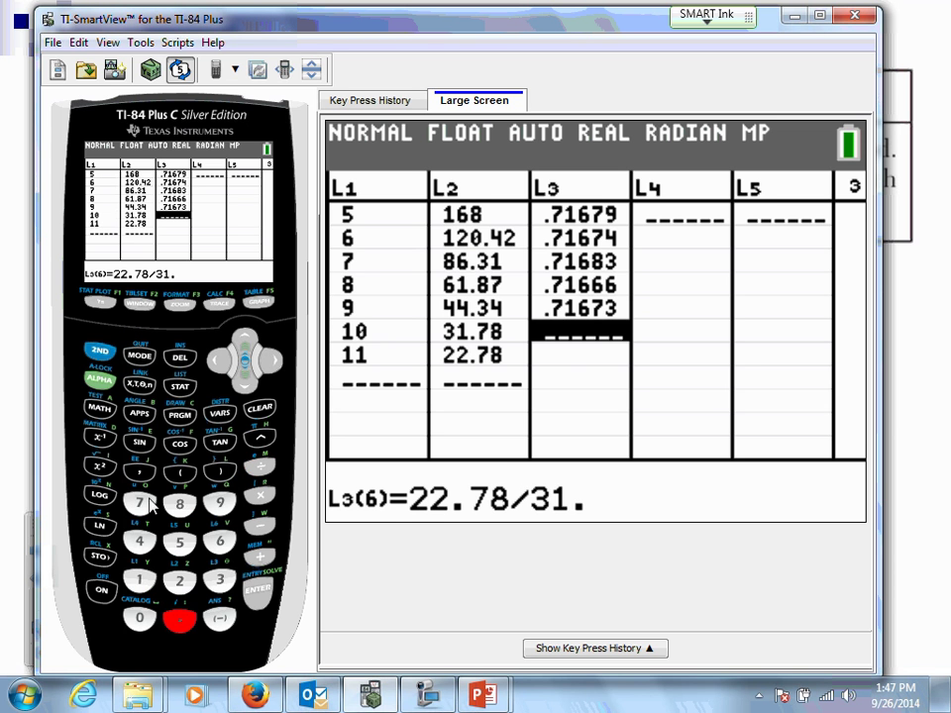
click(139, 502)
click(179, 502)
click(258, 592)
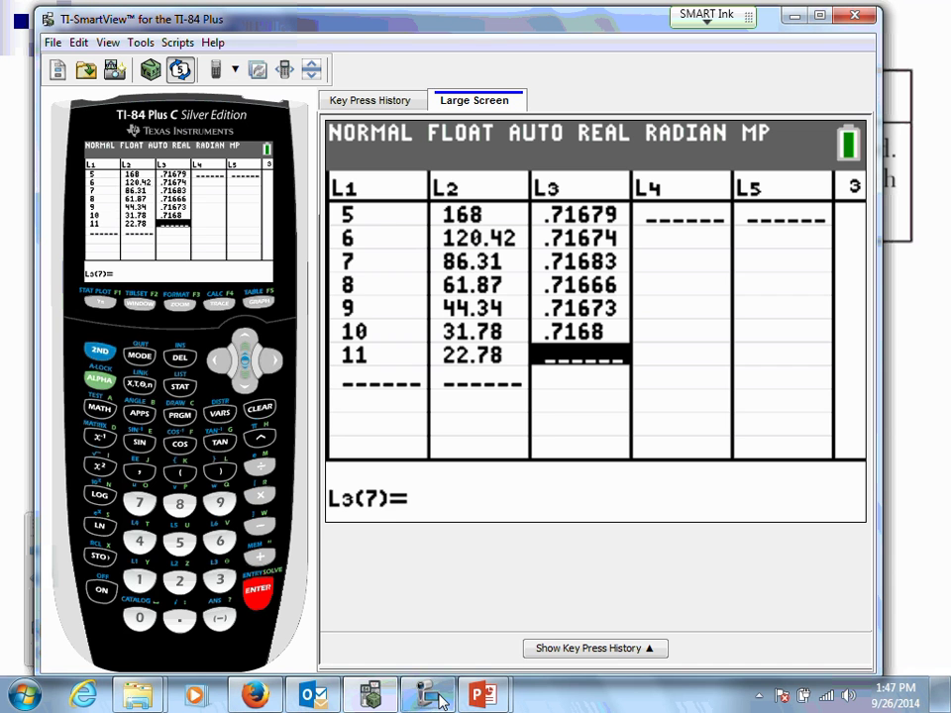
- Switch to the PowerPoint slide show and display the Logarithm Transformation slide
mouse_move(442, 700)
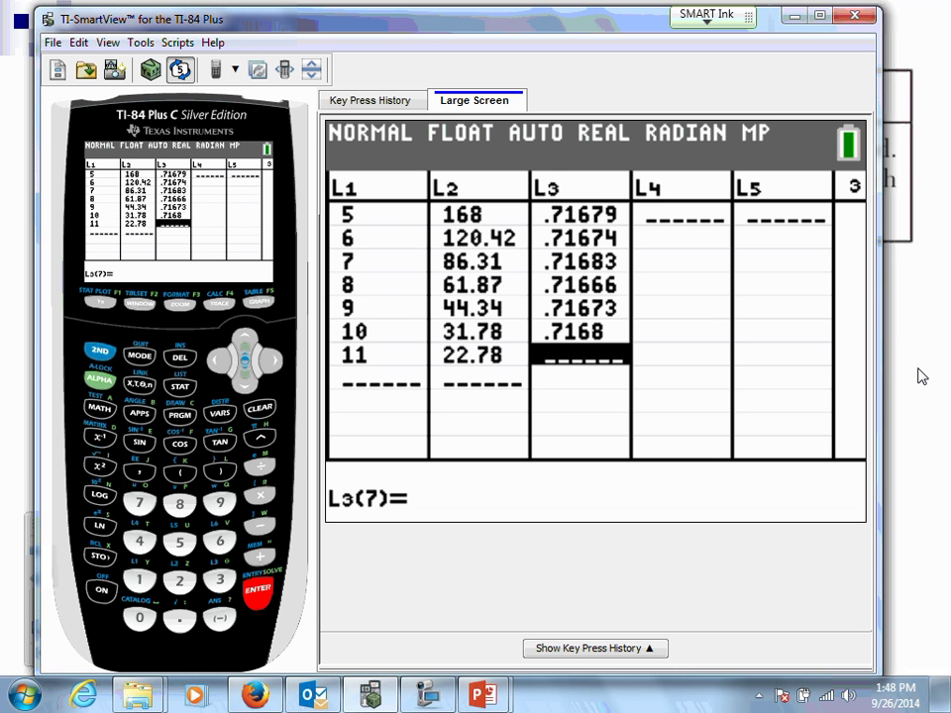
key(alt+Tab)
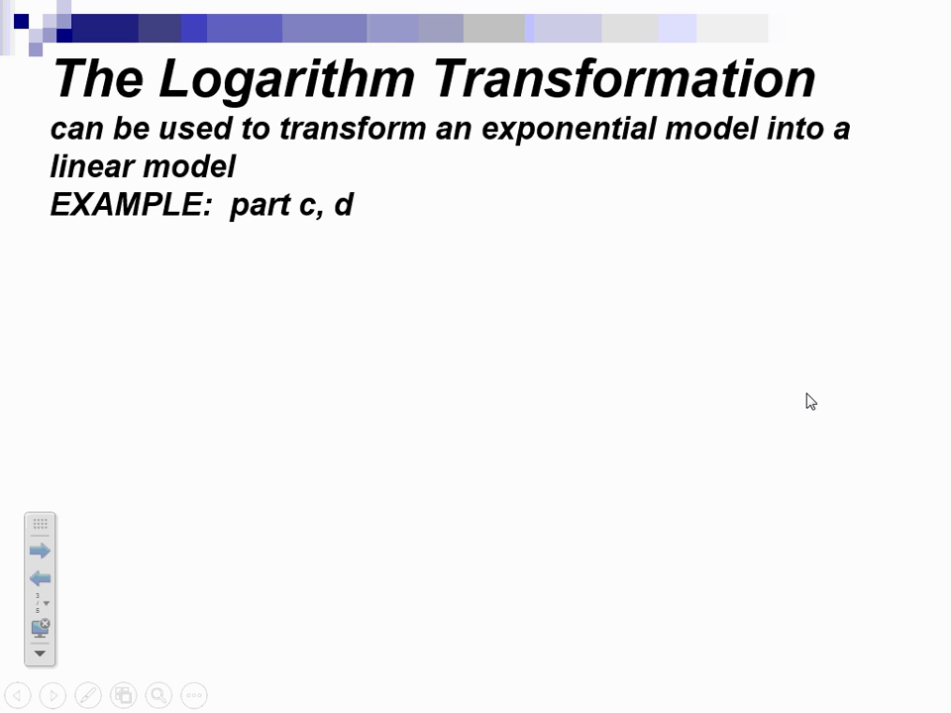